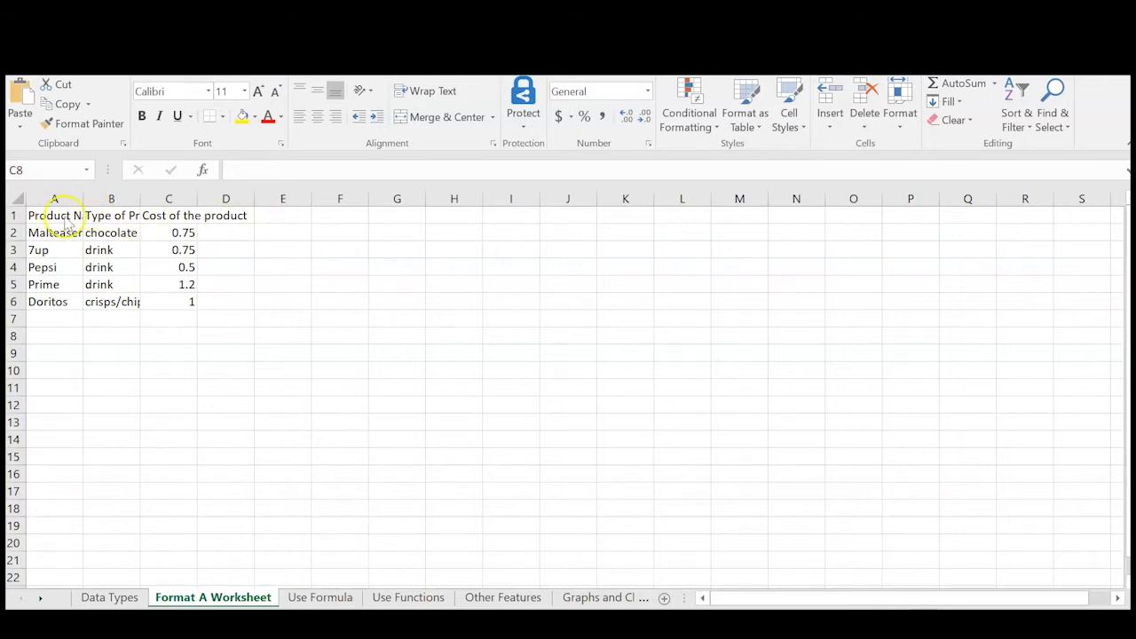
Widen columns A and B to fit their contents using automatic column width
drag(70, 215, 182, 218)
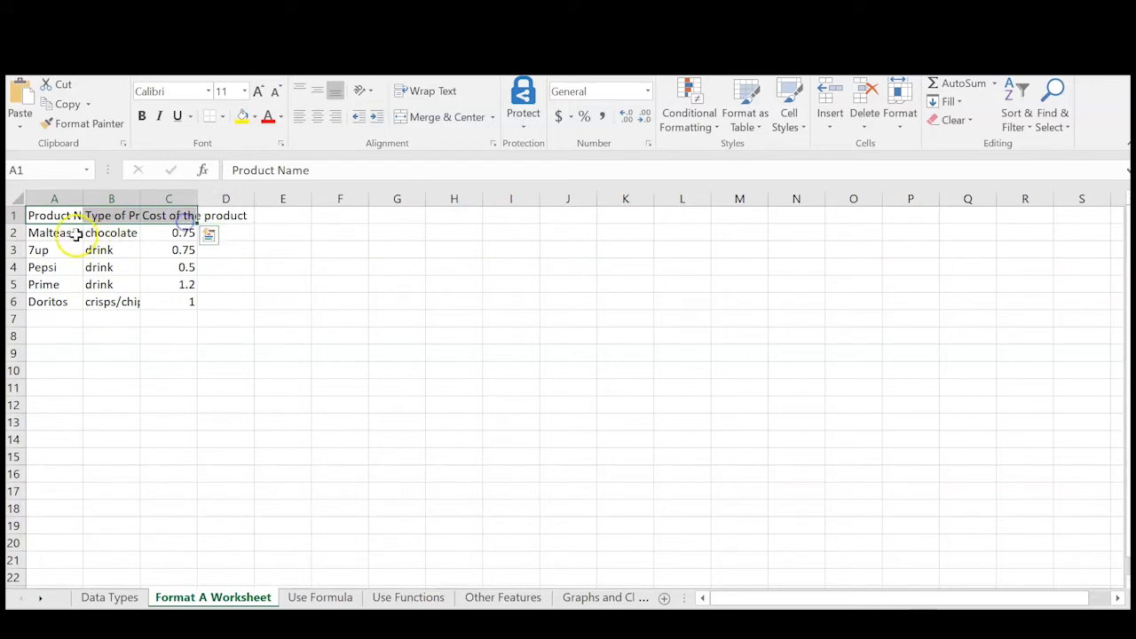
click(111, 306)
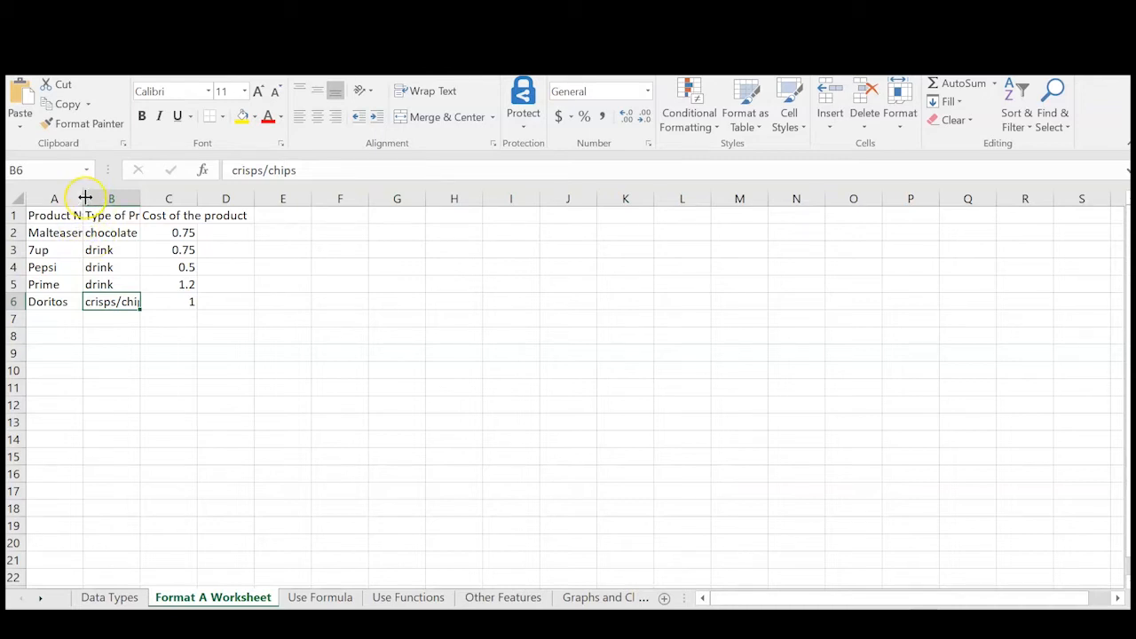
drag(86, 197, 203, 199)
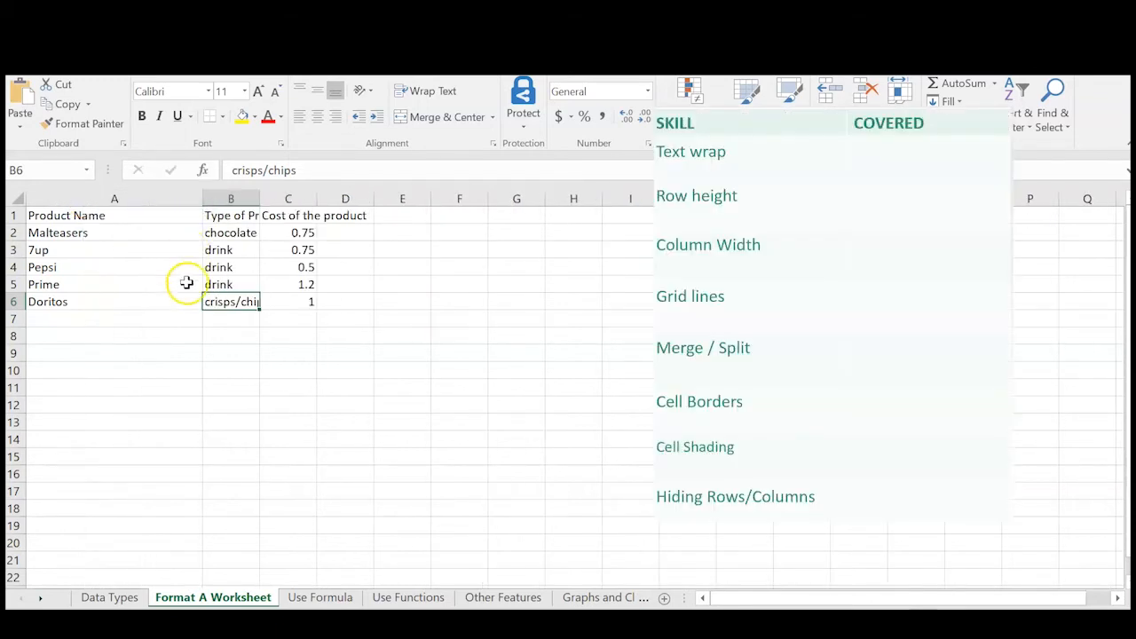
double_click(201, 196)
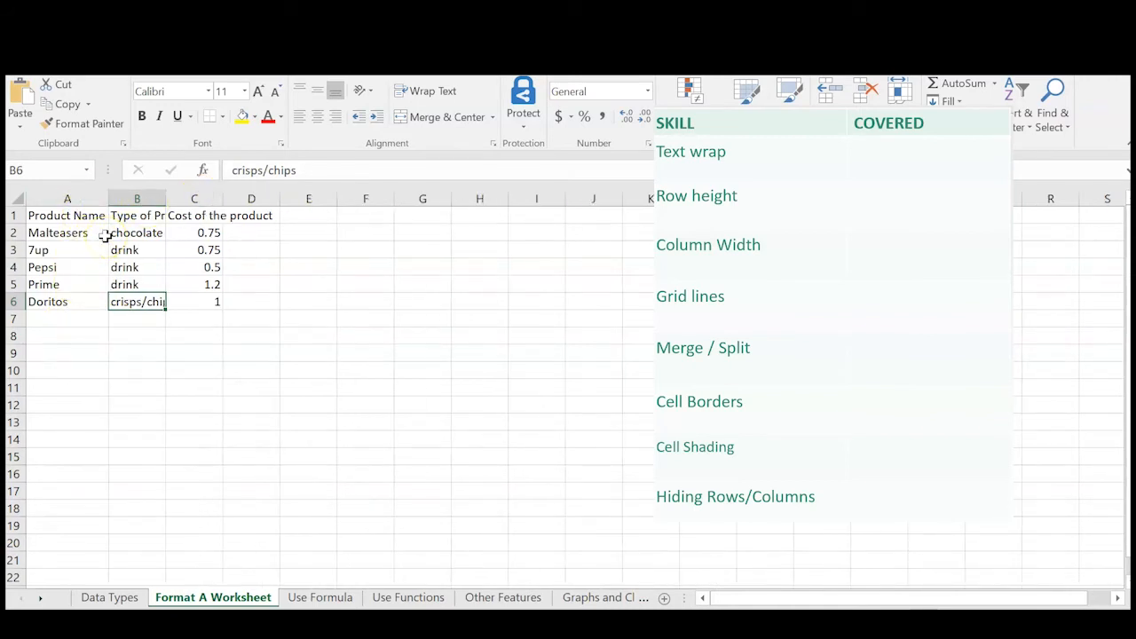
double_click(166, 199)
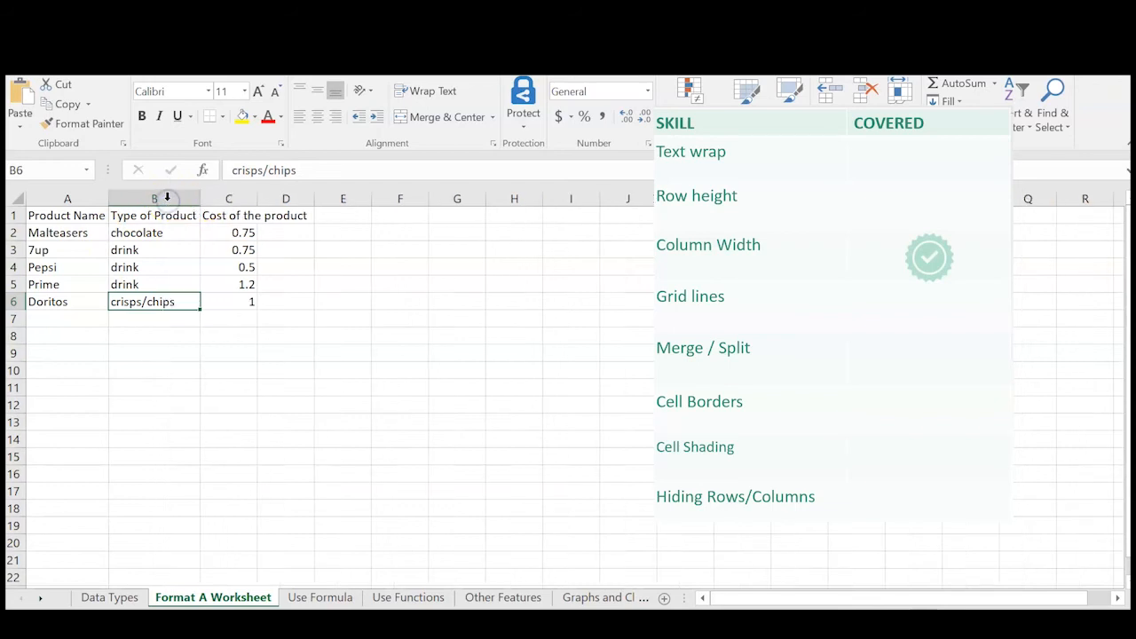
Autofit column C to its header text, and revert the column to a narrower width
double_click(254, 193)
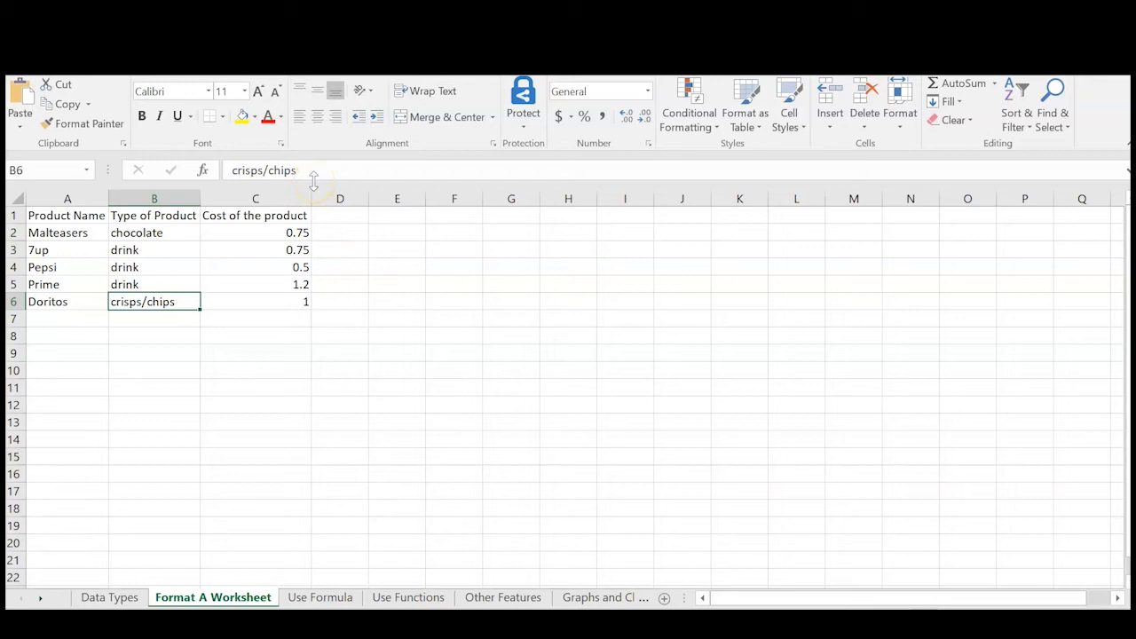
key(ctrl+z)
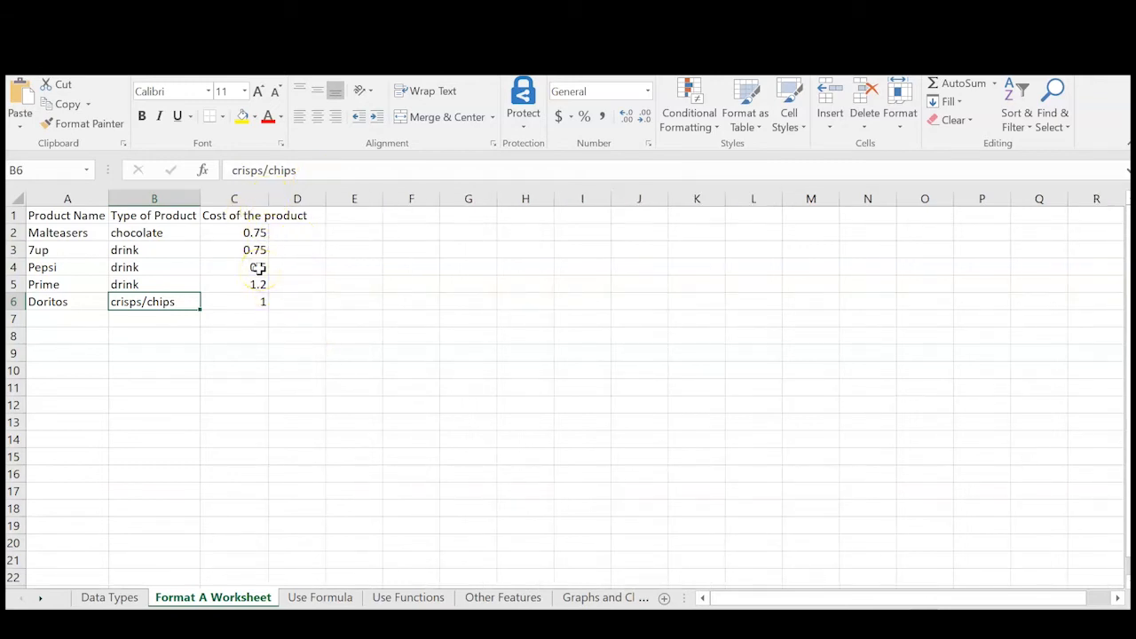
drag(254, 217, 297, 214)
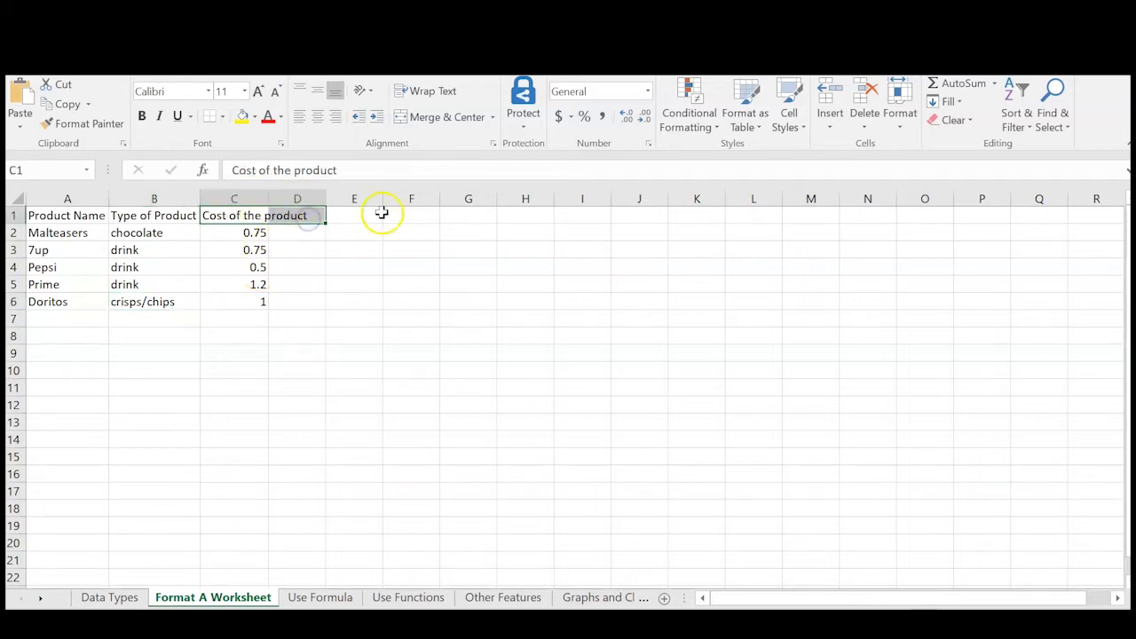
click(211, 284)
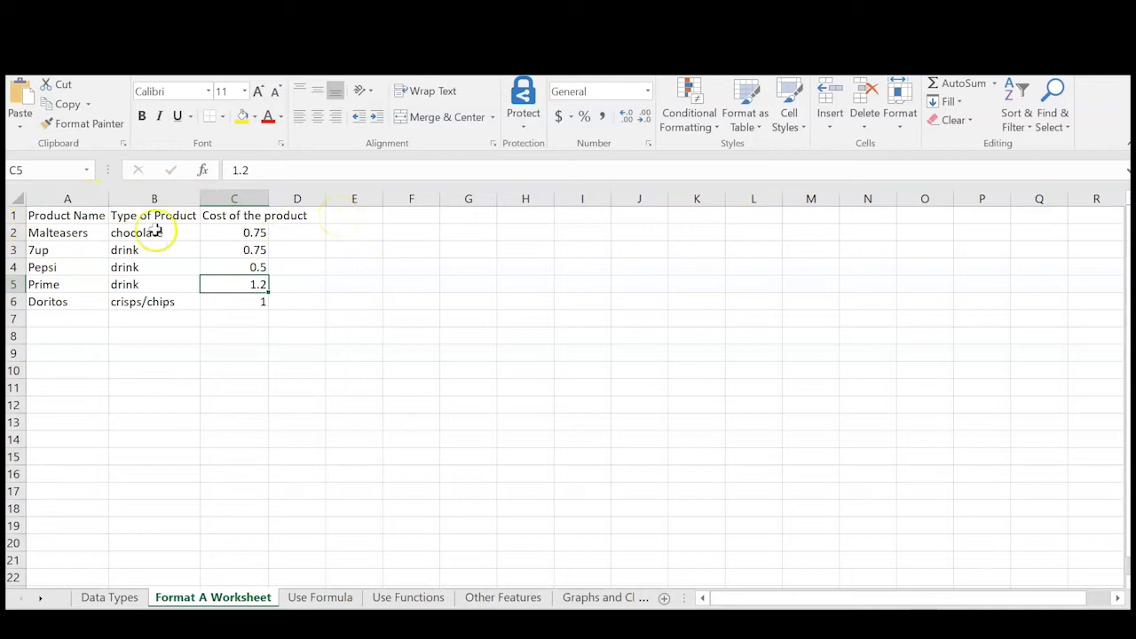
Wrap the text in header cell C1 and increase the height of row 1 to fit both lines
drag(16, 224, 17, 233)
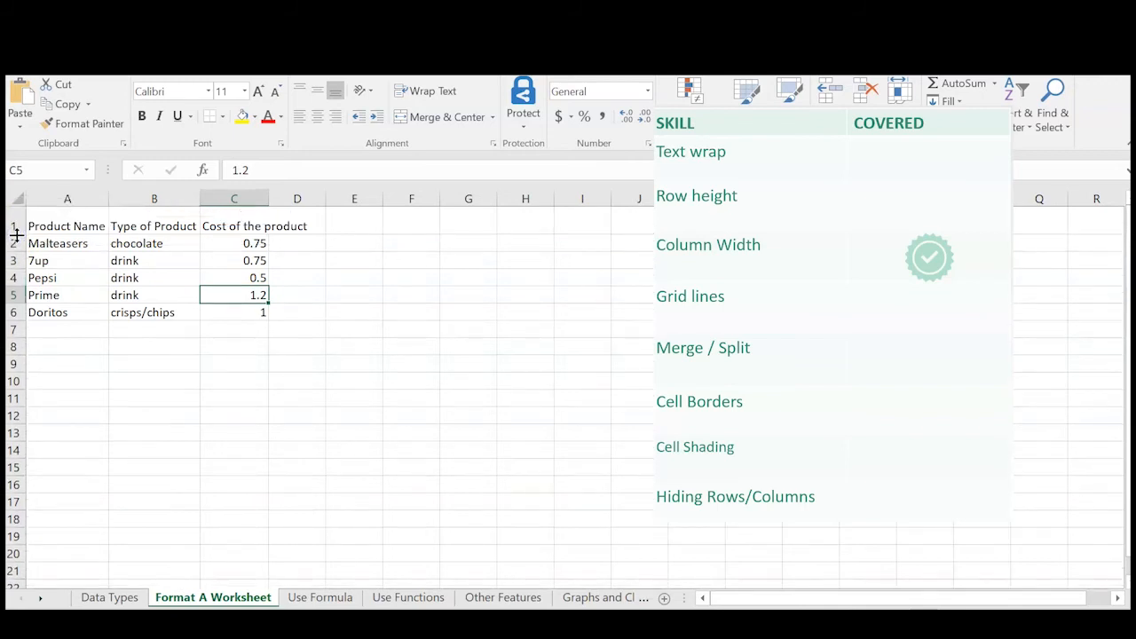
click(237, 227)
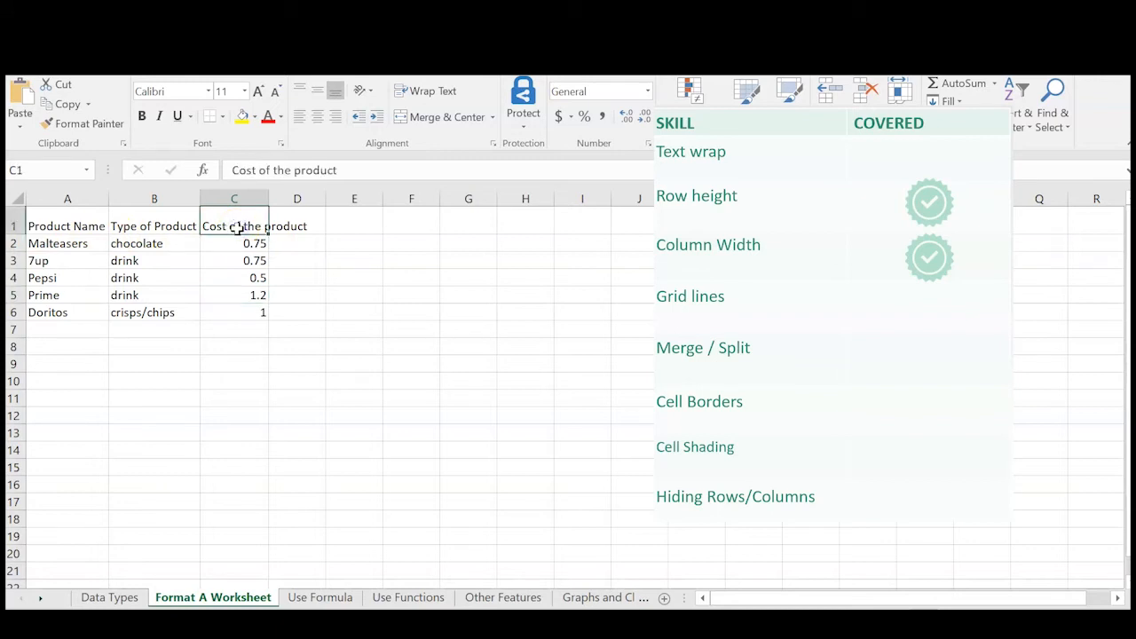
click(439, 92)
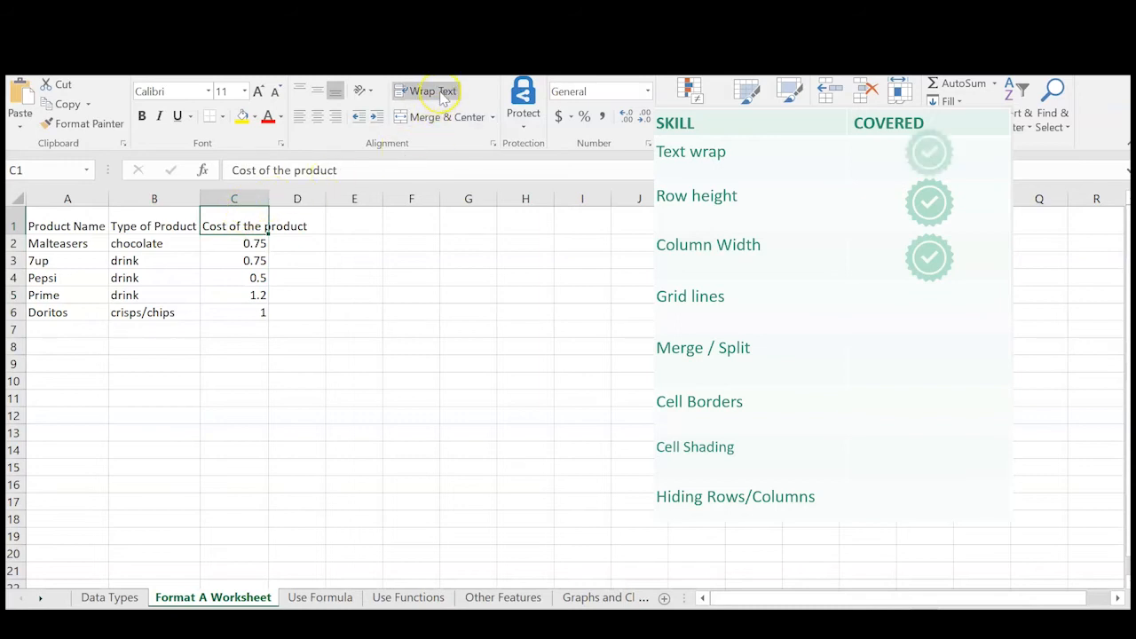
click(442, 94)
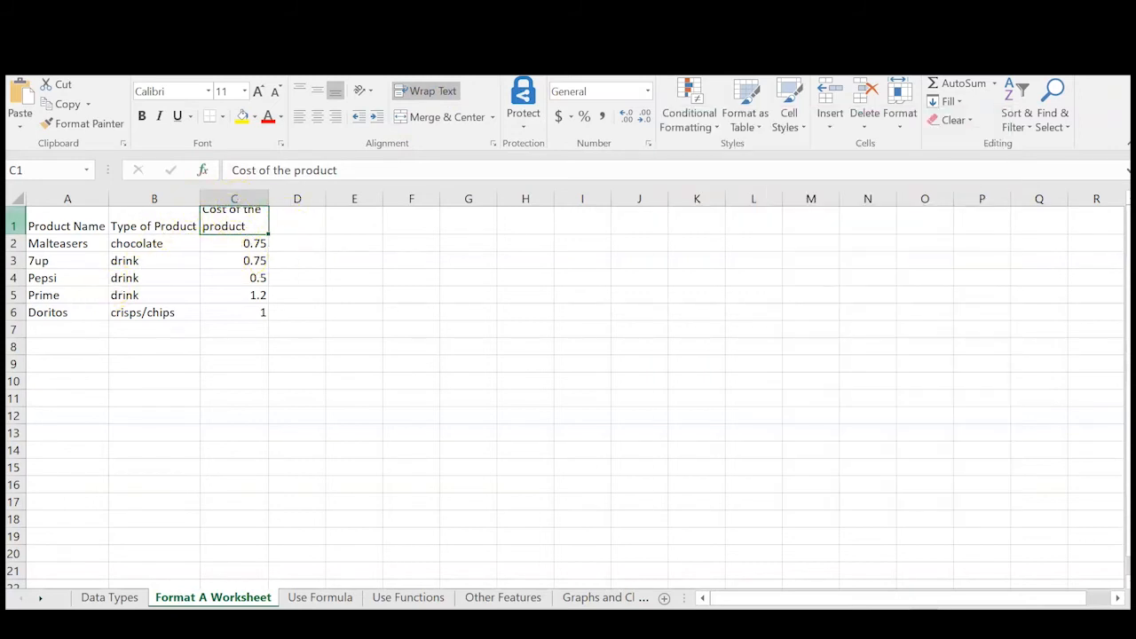
drag(19, 235, 20, 241)
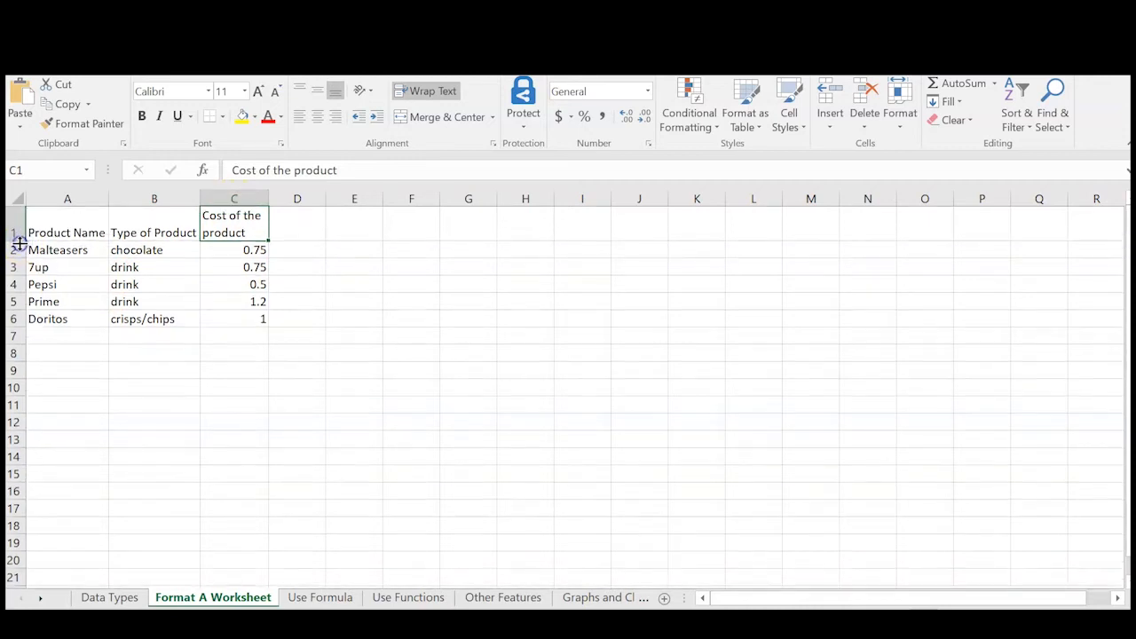
click(241, 297)
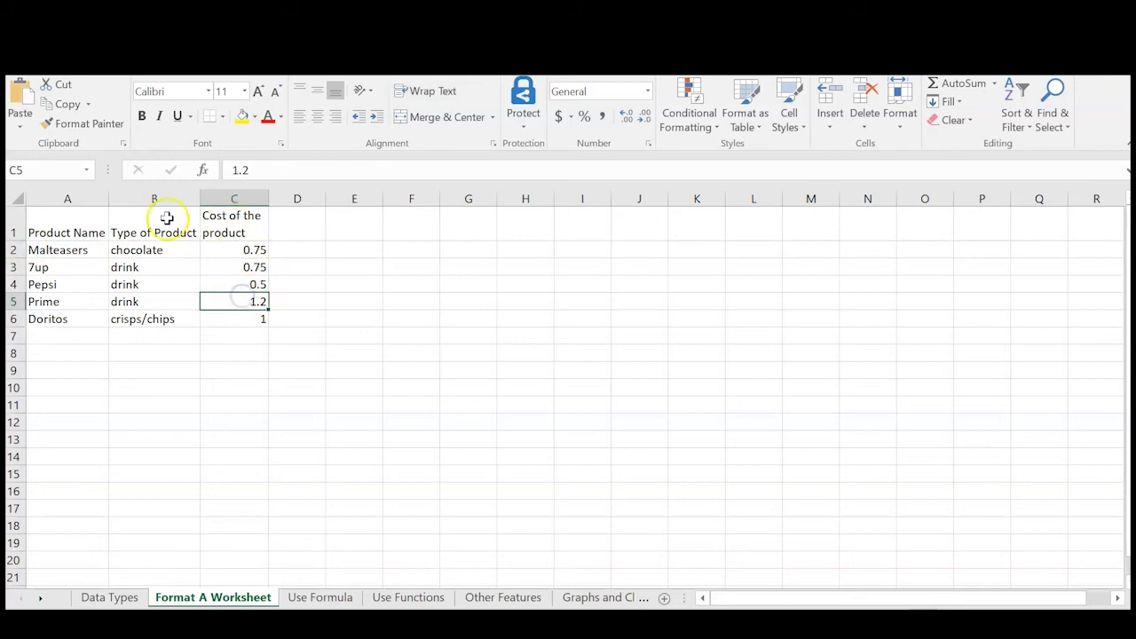
drag(68, 222, 254, 233)
click(255, 317)
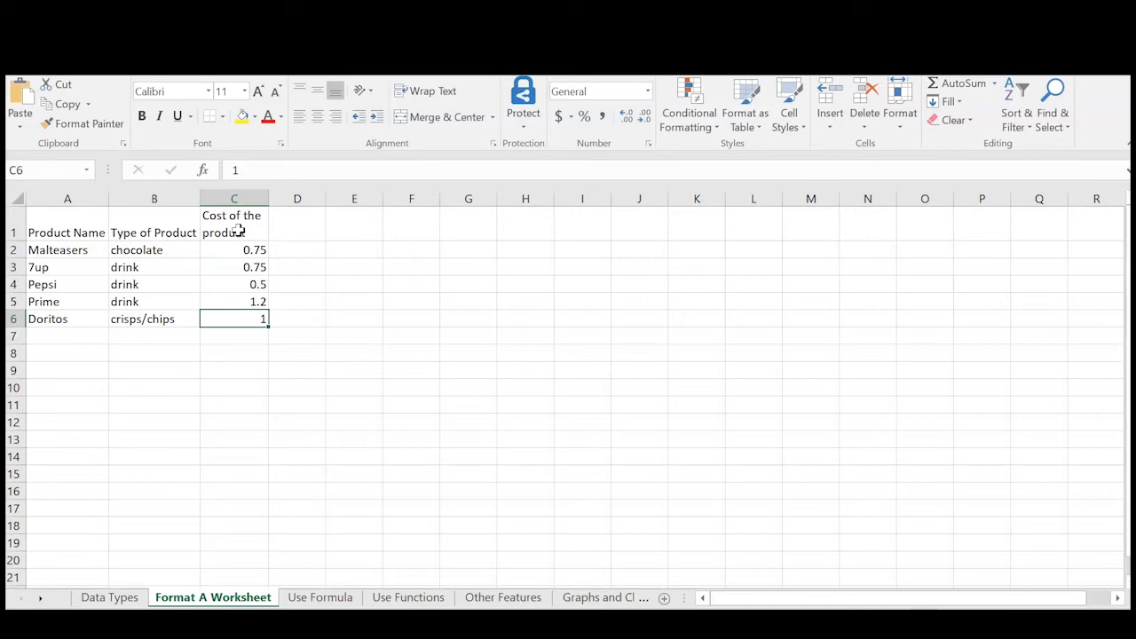
click(302, 412)
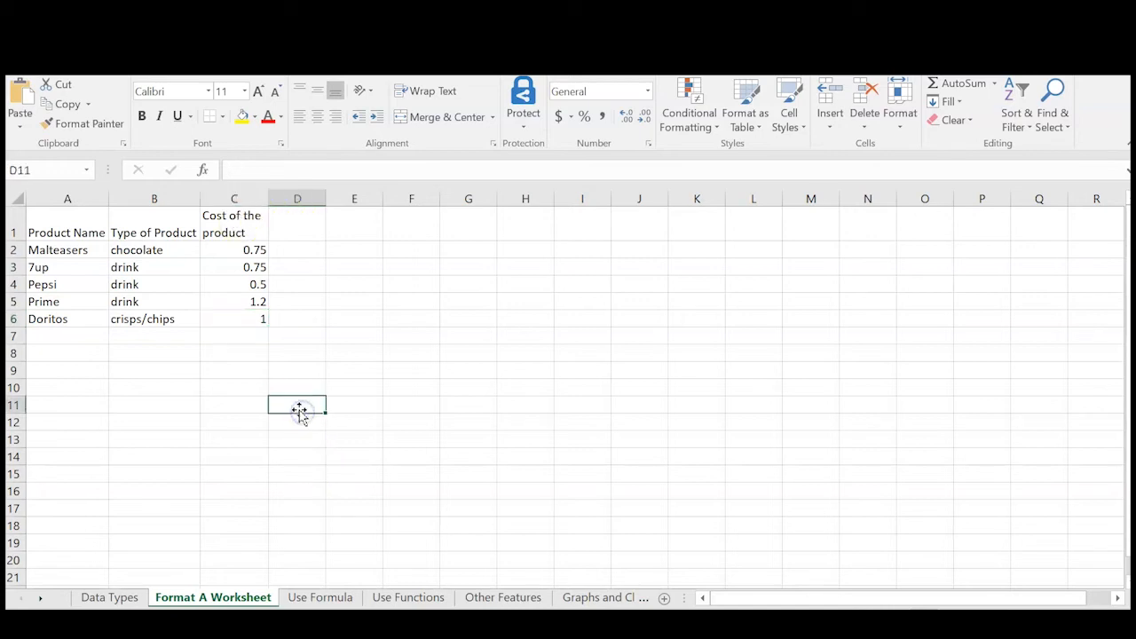
Apply All Borders to the product table in A1:C6
click(78, 235)
mouse_move(77, 236)
mouse_down()
mouse_move(190, 325)
mouse_move(241, 325)
mouse_up()
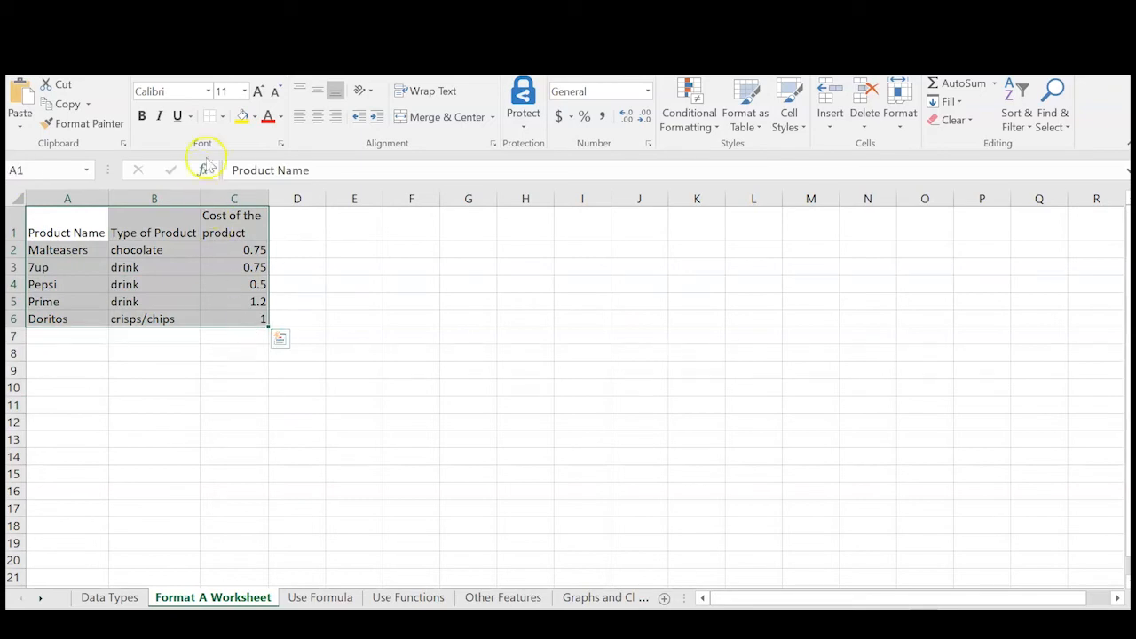
click(223, 118)
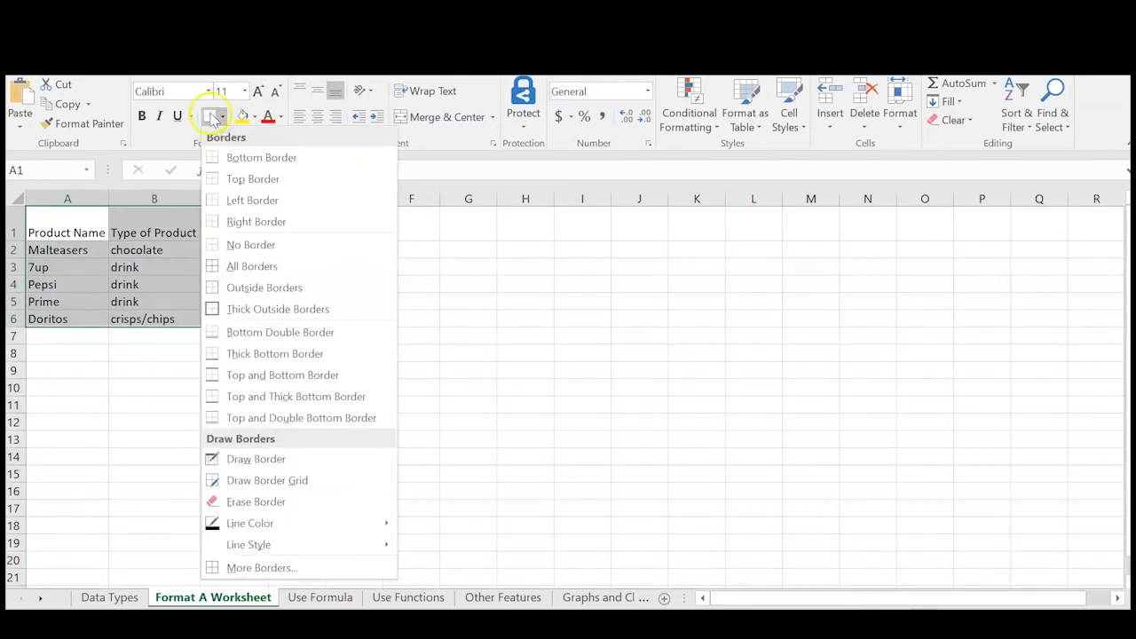
click(246, 269)
click(197, 424)
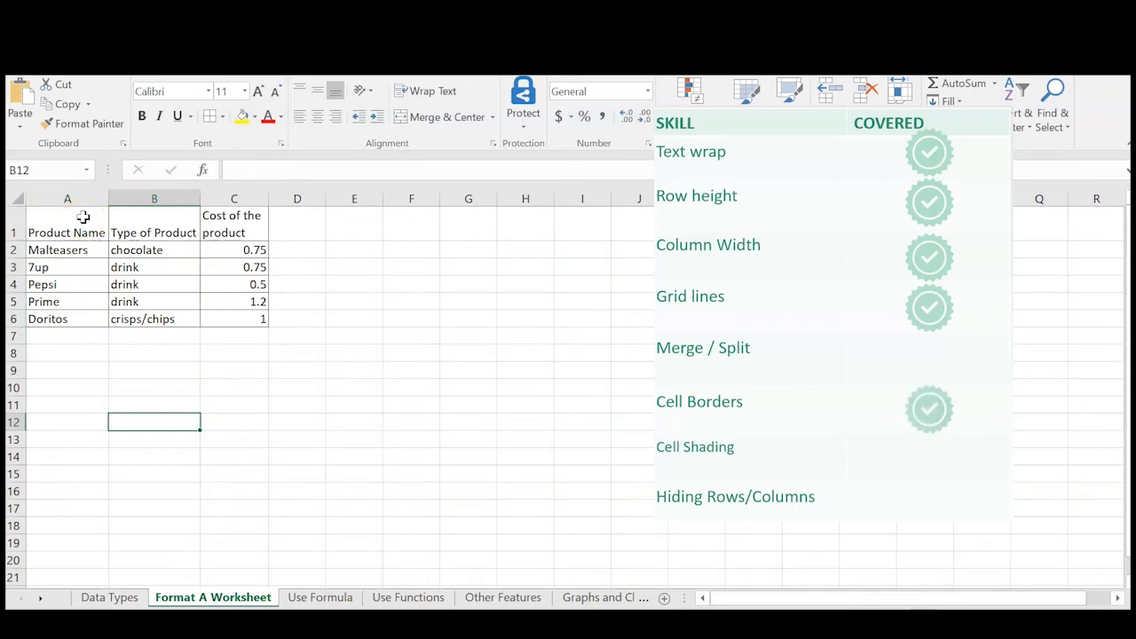
Make the header text in A1:C1 bold
drag(81, 228, 220, 227)
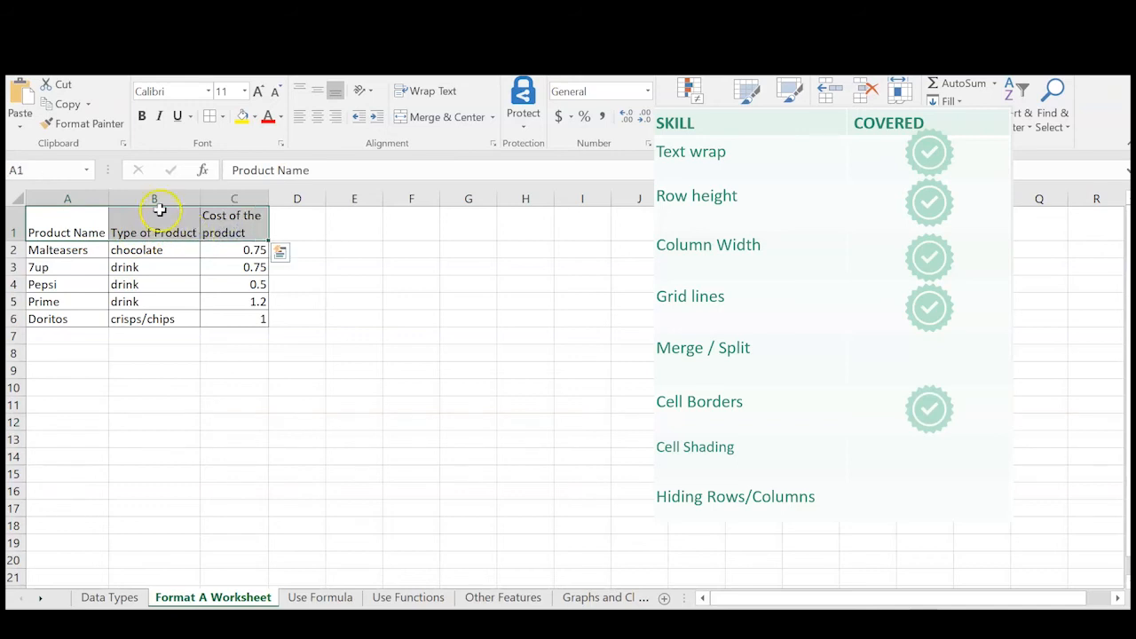
click(143, 118)
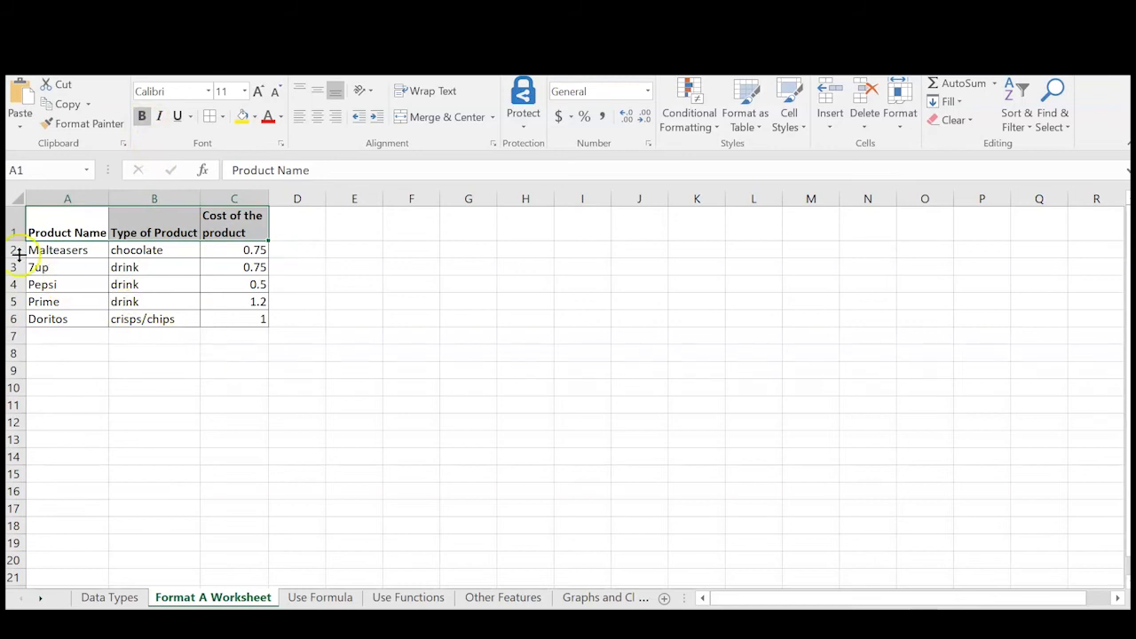
click(122, 317)
Fill the header cells A1:C1 with the standard dark blue colour
drag(79, 225, 234, 228)
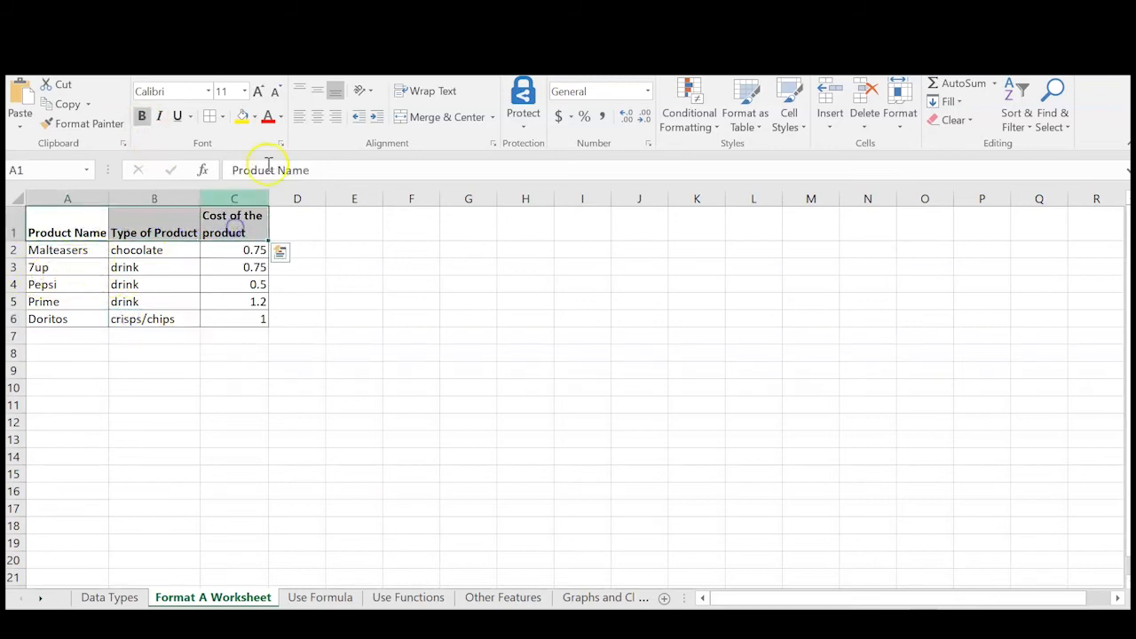
click(255, 116)
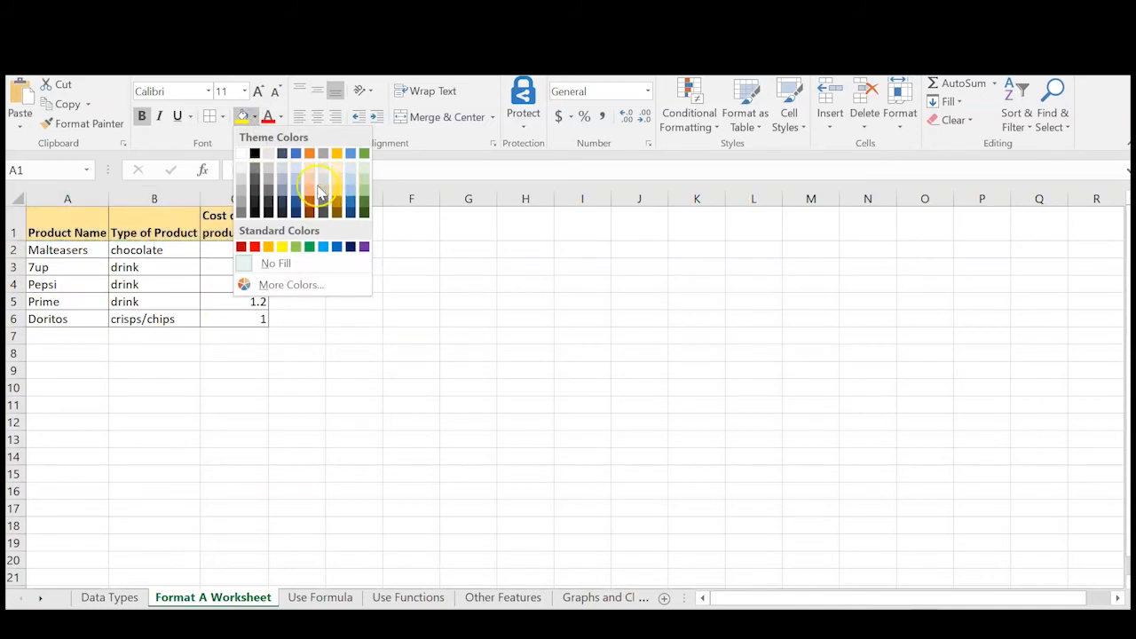
click(350, 249)
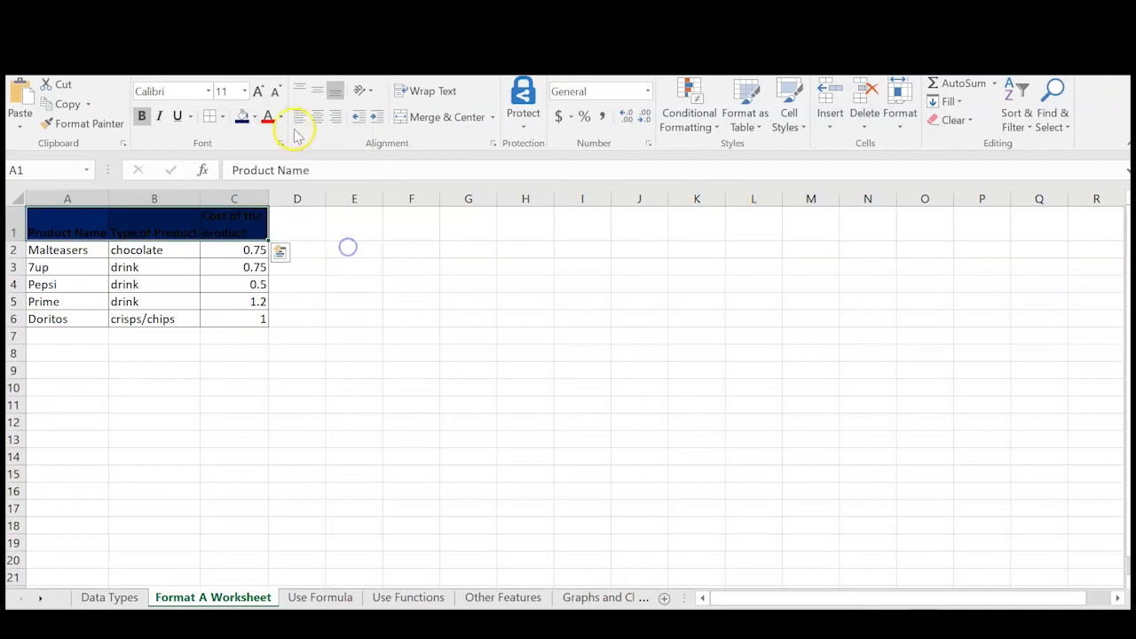
Set the header text in A1:C1 to white and center it horizontally
click(280, 117)
click(266, 176)
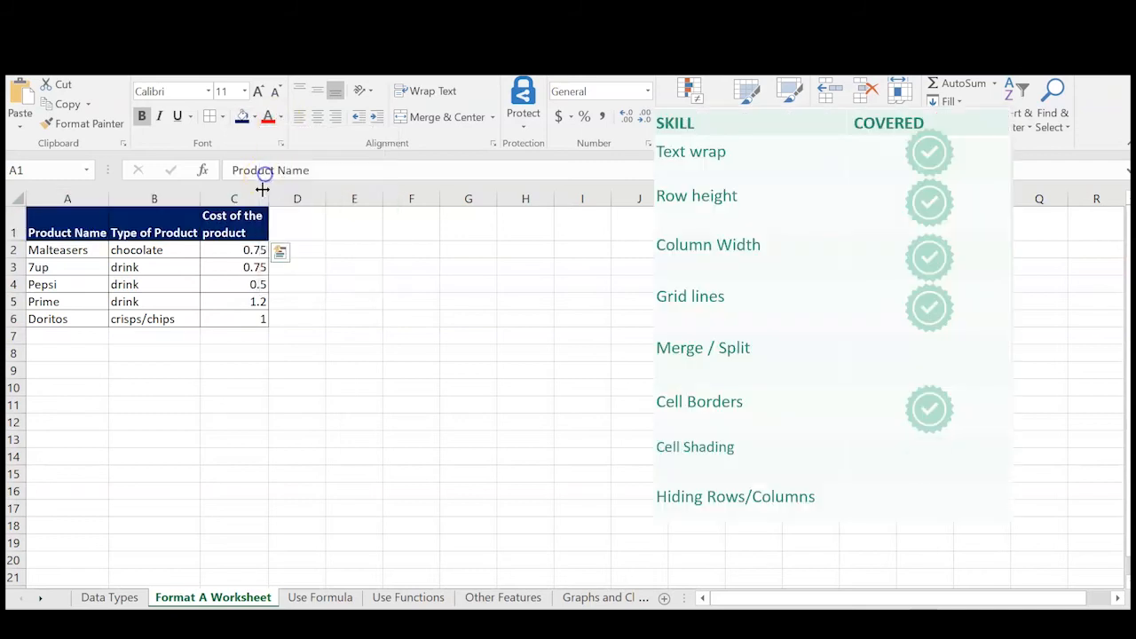
click(317, 117)
Shade the product data cells A2:C6 with the lightest blue theme colour
drag(56, 251, 232, 322)
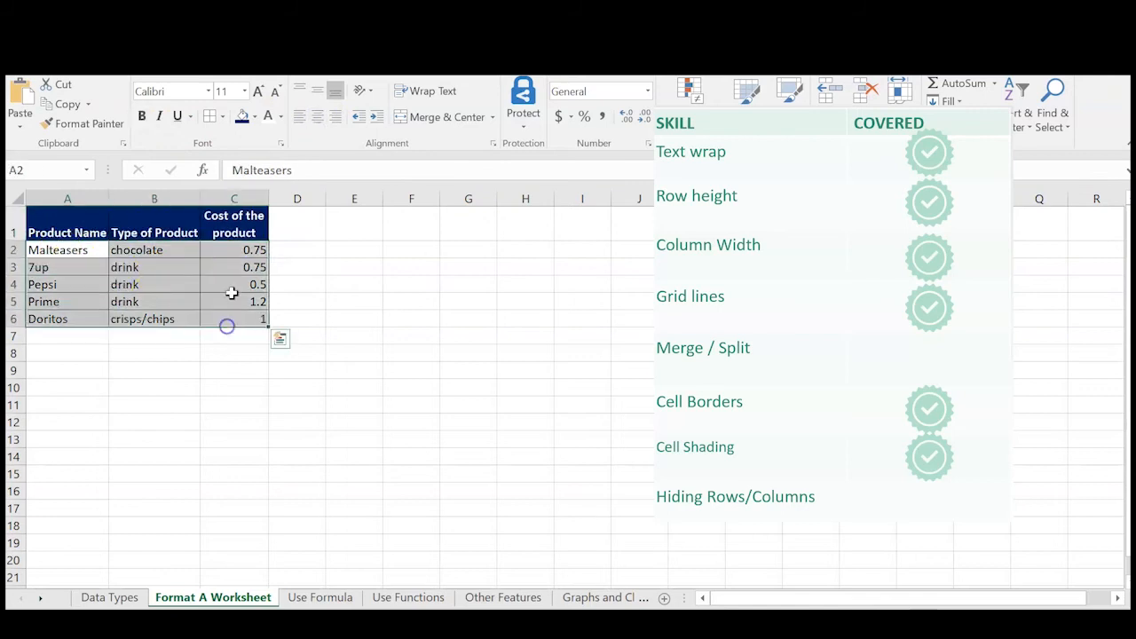
click(254, 118)
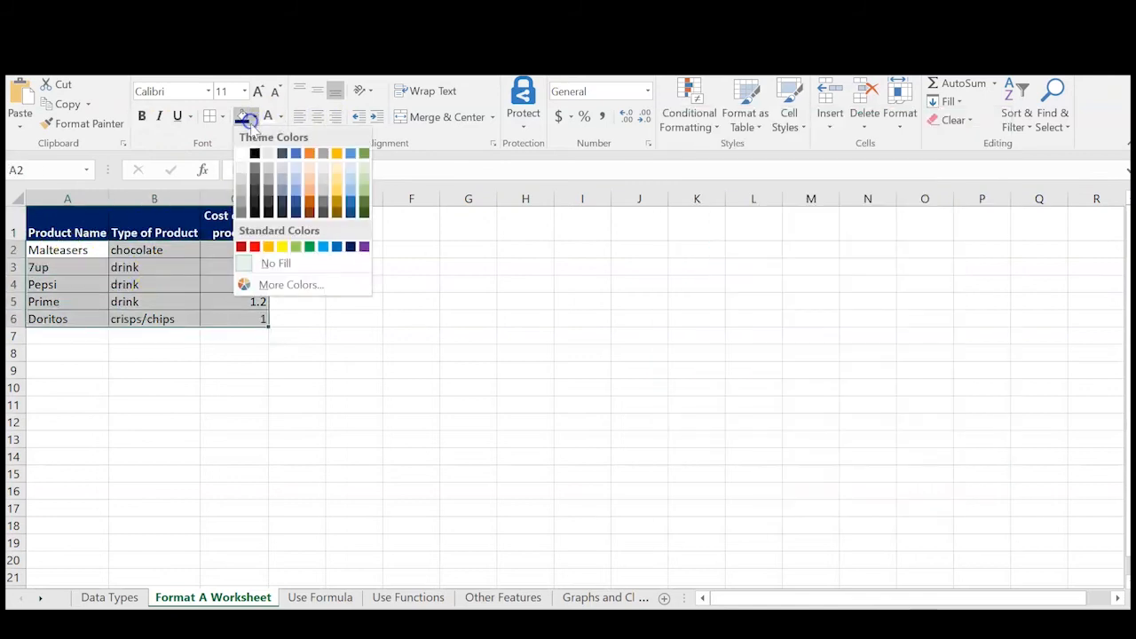
click(295, 166)
click(233, 344)
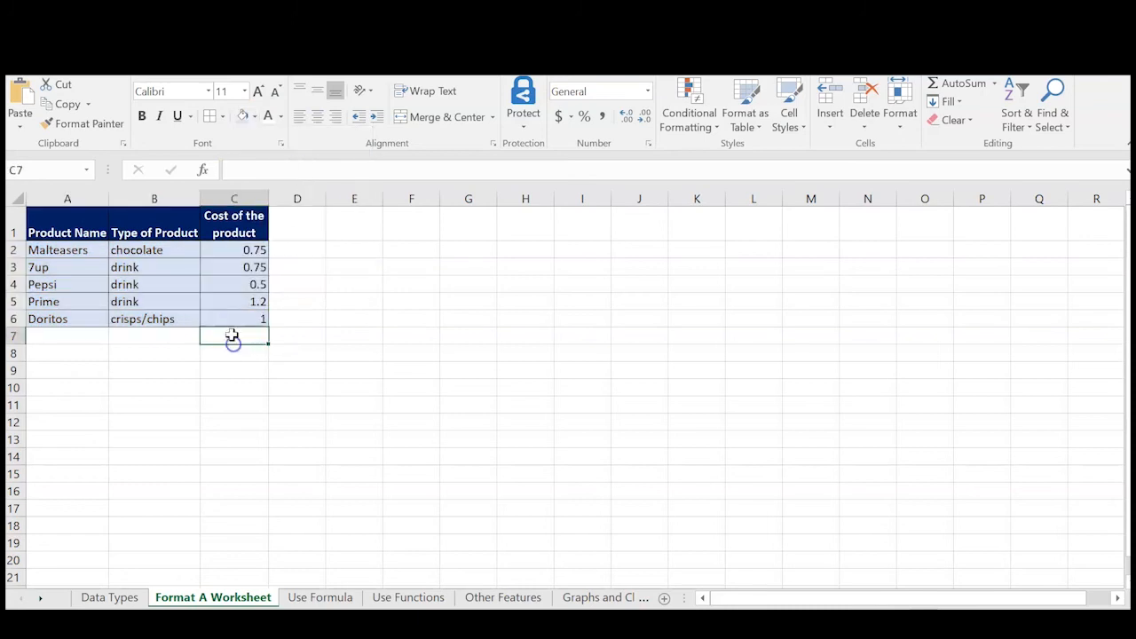
Insert a blank row above the table's header row
drag(71, 224, 254, 229)
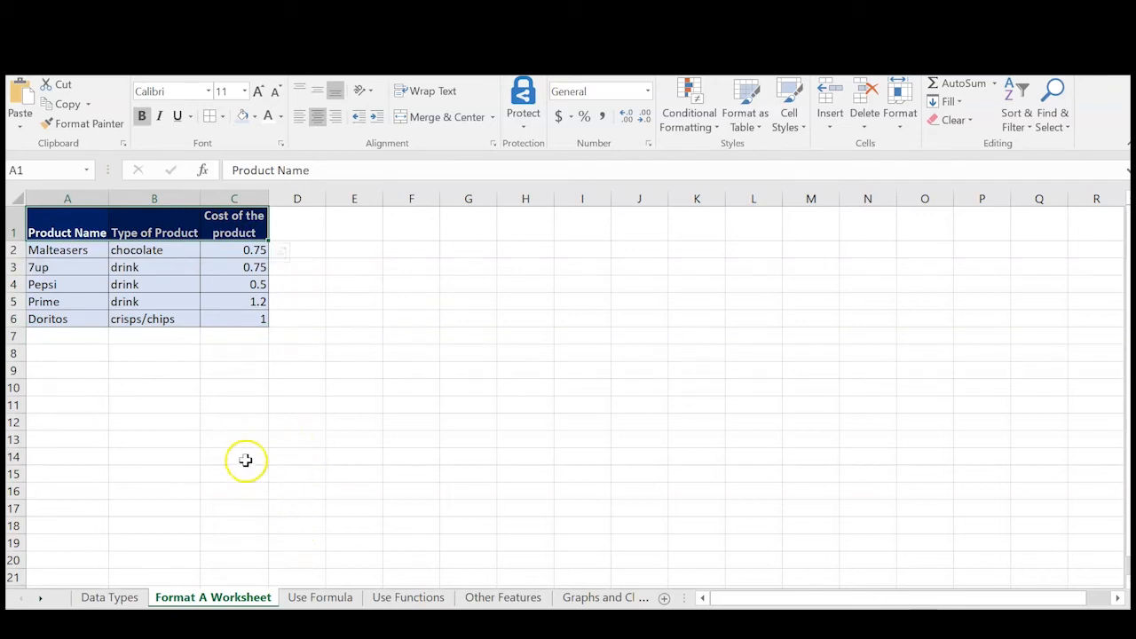
click(18, 232)
right_click(18, 232)
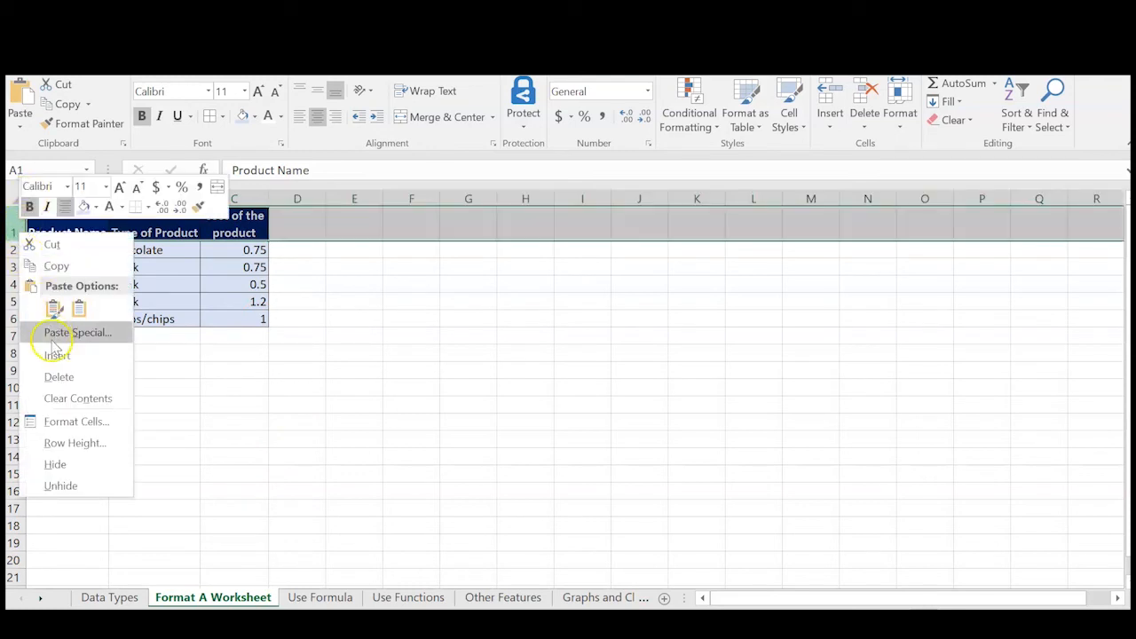
key(ctrl+shift+plus)
click(73, 390)
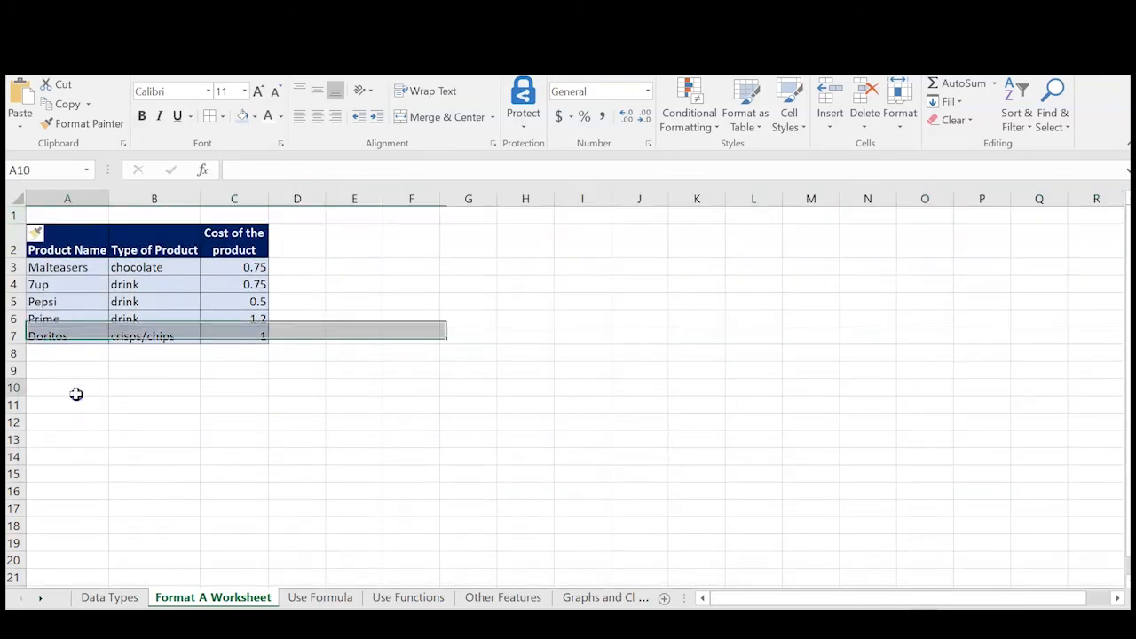
Enter the title PRODUCTS in A1 and merge and center it across A1:C1
mouse_move(84, 215)
mouse_down()
mouse_move(190, 219)
mouse_move(89, 217)
mouse_up()
text(PRODUCTS)
key(Return)
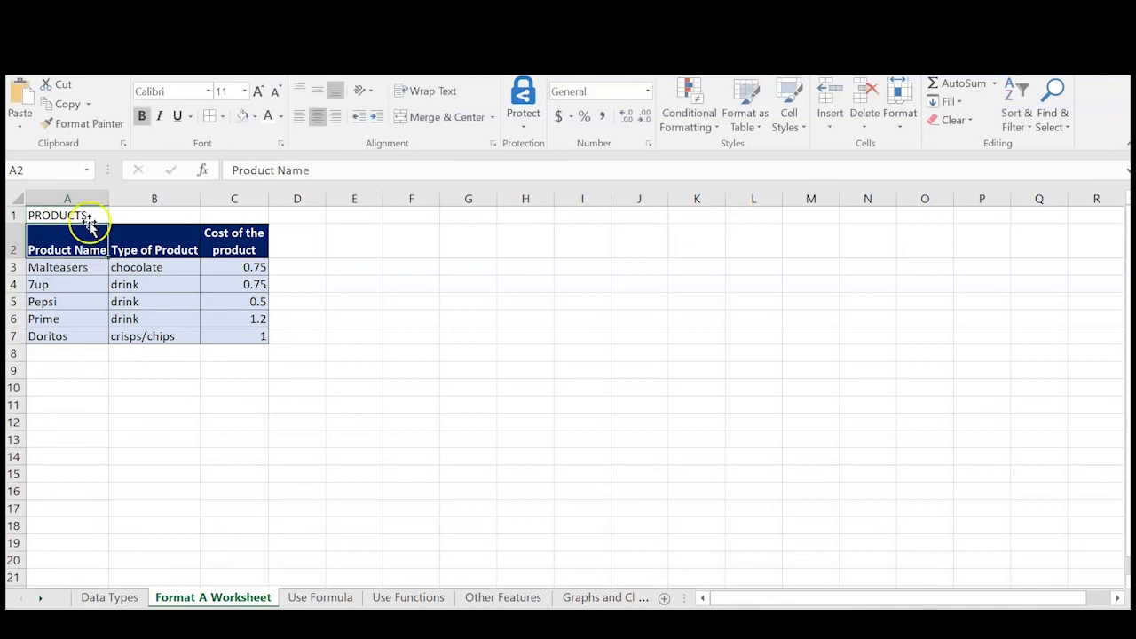
drag(71, 216, 232, 216)
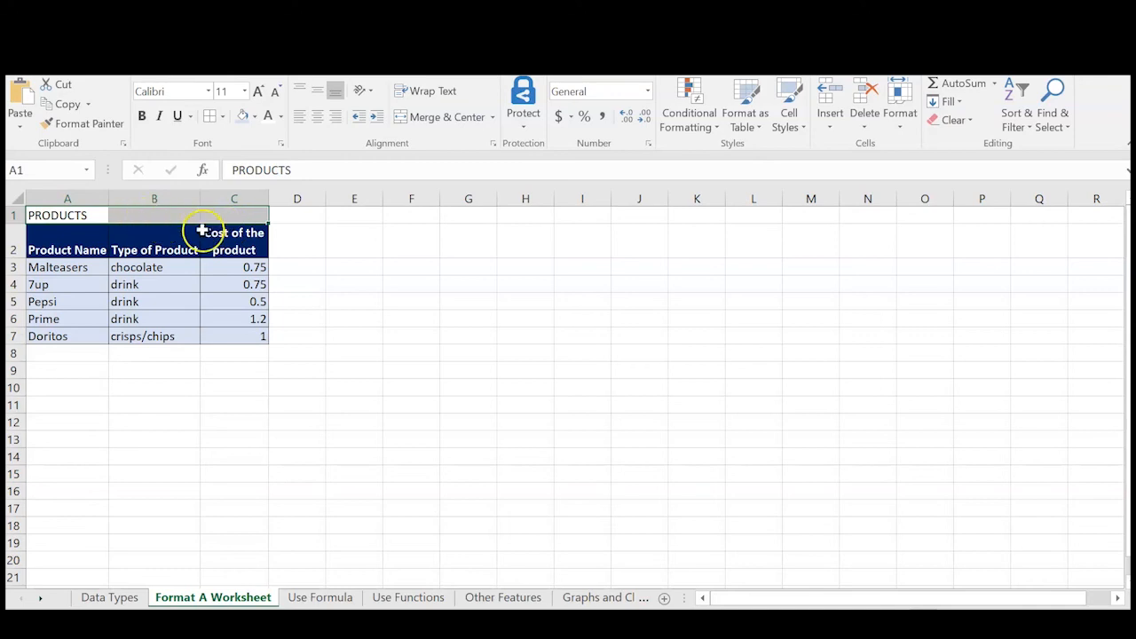
click(441, 121)
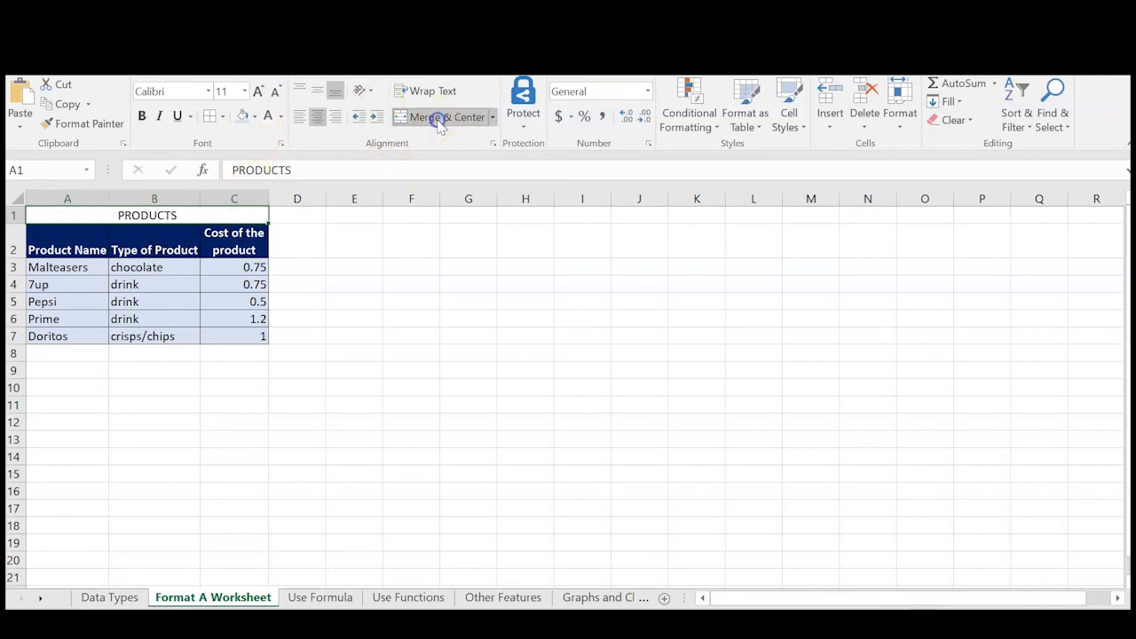
Enlarge the PRODUCTS title by six font-size increments and make it bold
click(260, 91)
click(259, 91)
click(260, 91)
click(259, 91)
click(259, 91)
click(259, 91)
click(141, 116)
click(164, 300)
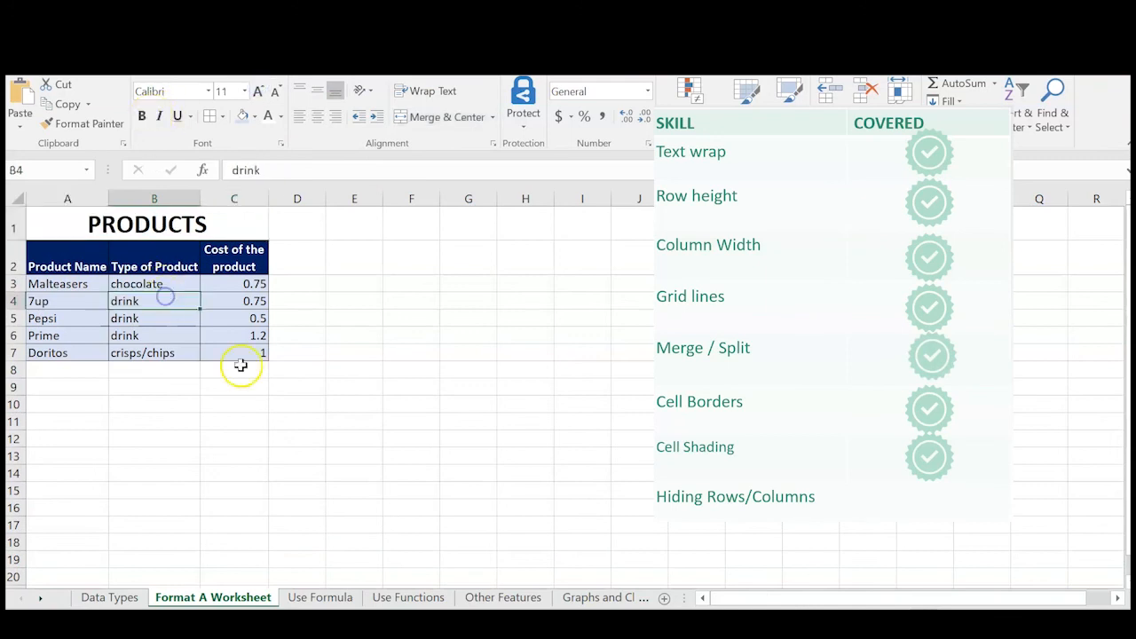
click(311, 403)
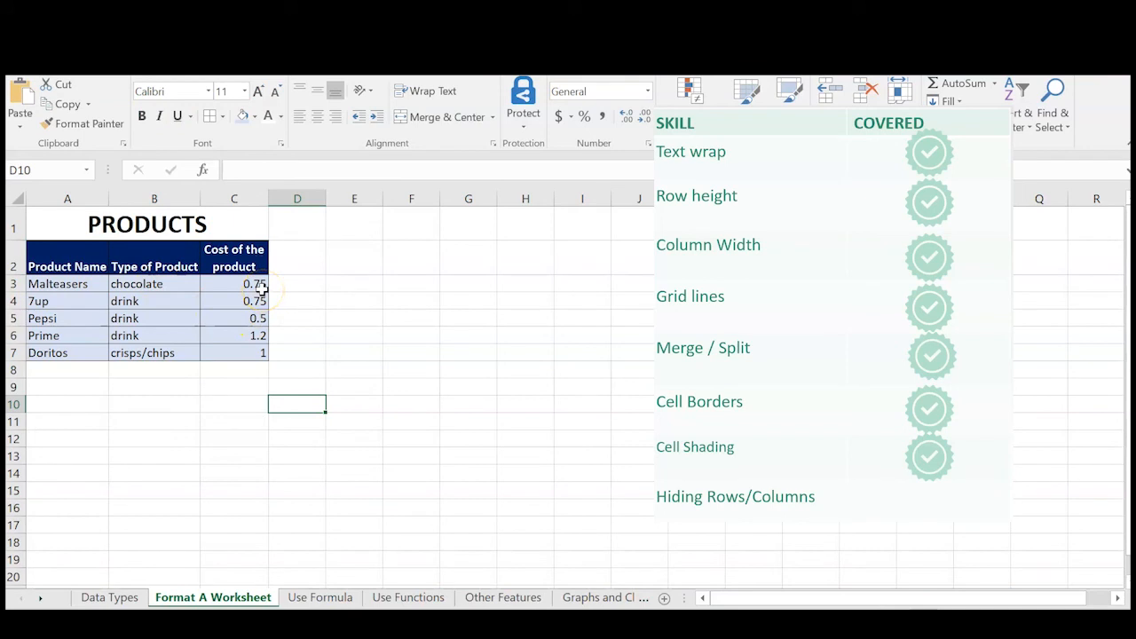
Format the product costs in C3:C7 as currency with two decimal places and the £ English (United Kingdom) symbol
drag(239, 286, 235, 353)
right_click(235, 353)
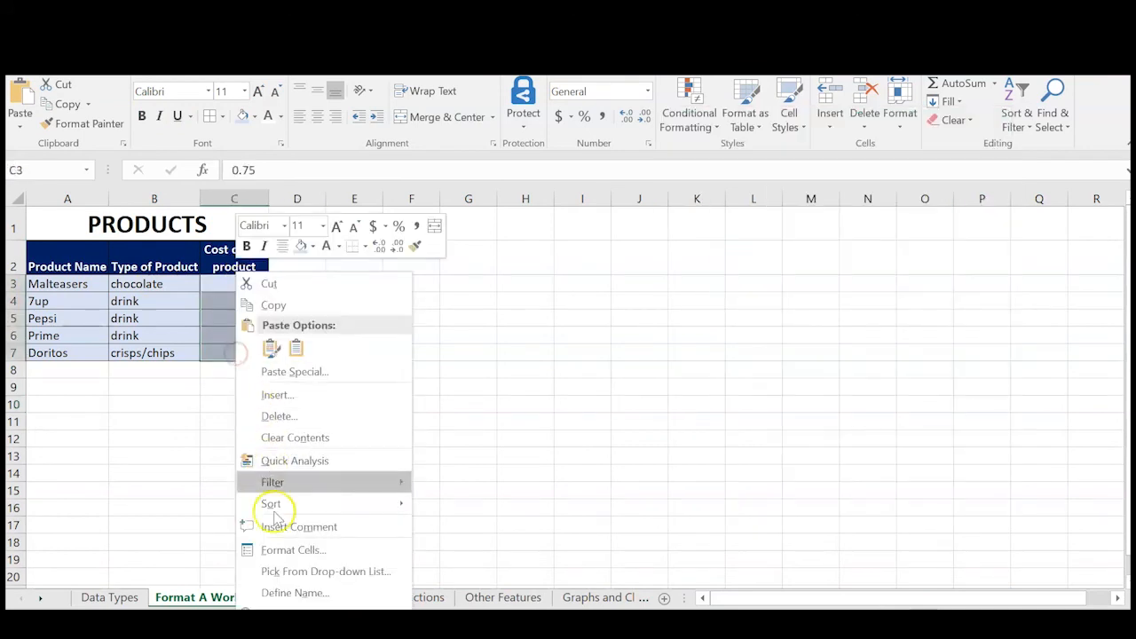
click(281, 549)
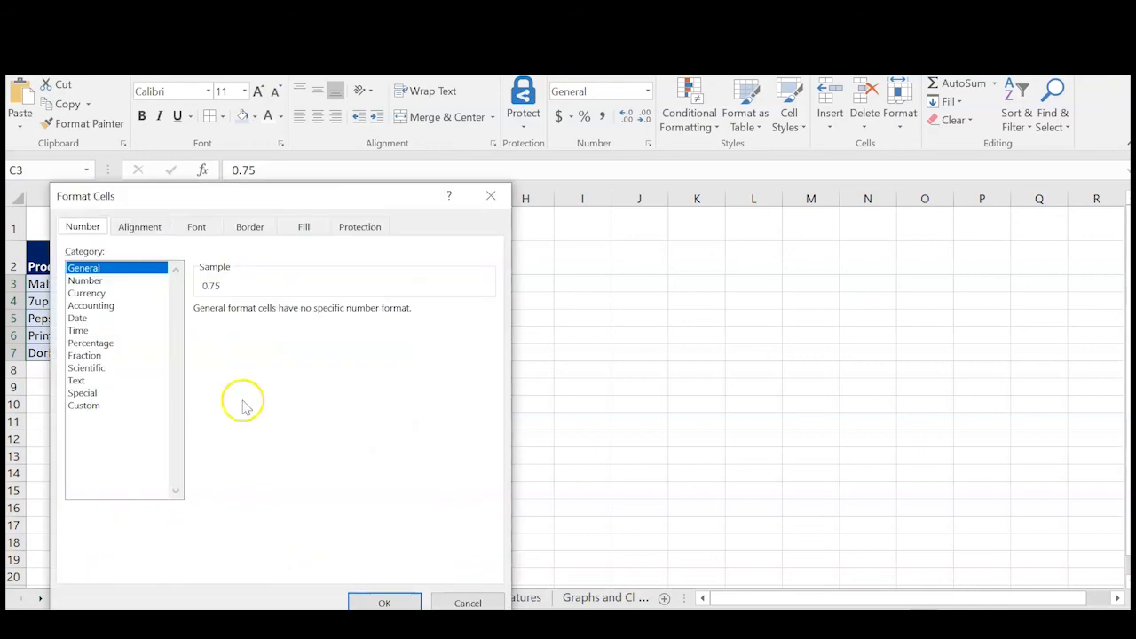
click(98, 294)
click(323, 338)
scroll(342, 399, down, 20)
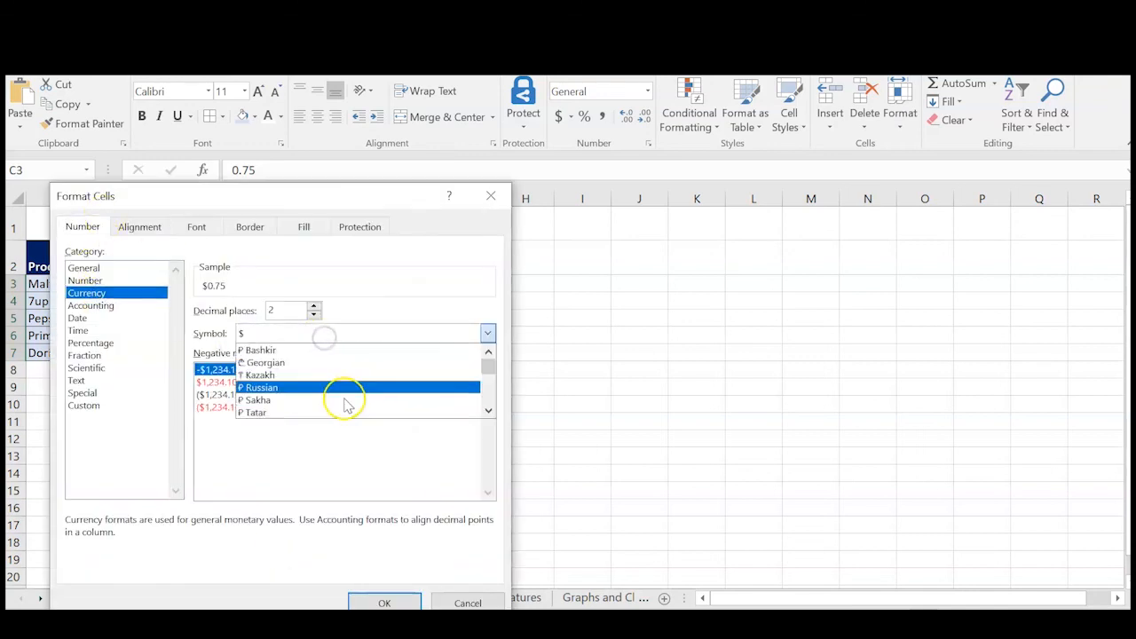
scroll(346, 406, down, 10)
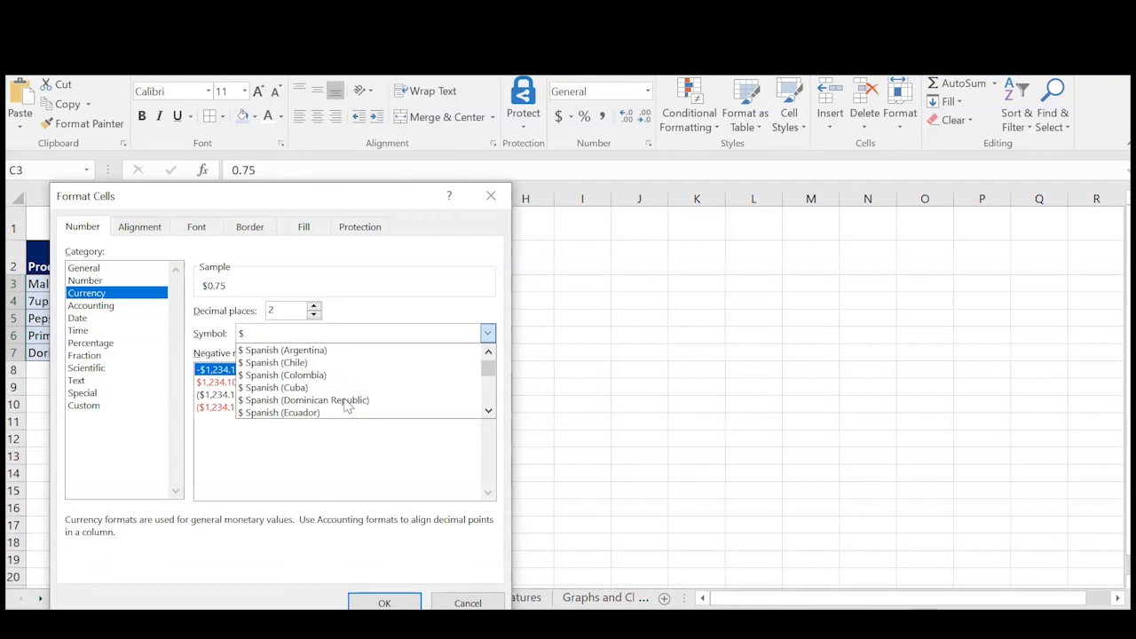
scroll(276, 377, up, 1)
scroll(275, 377, up, 2)
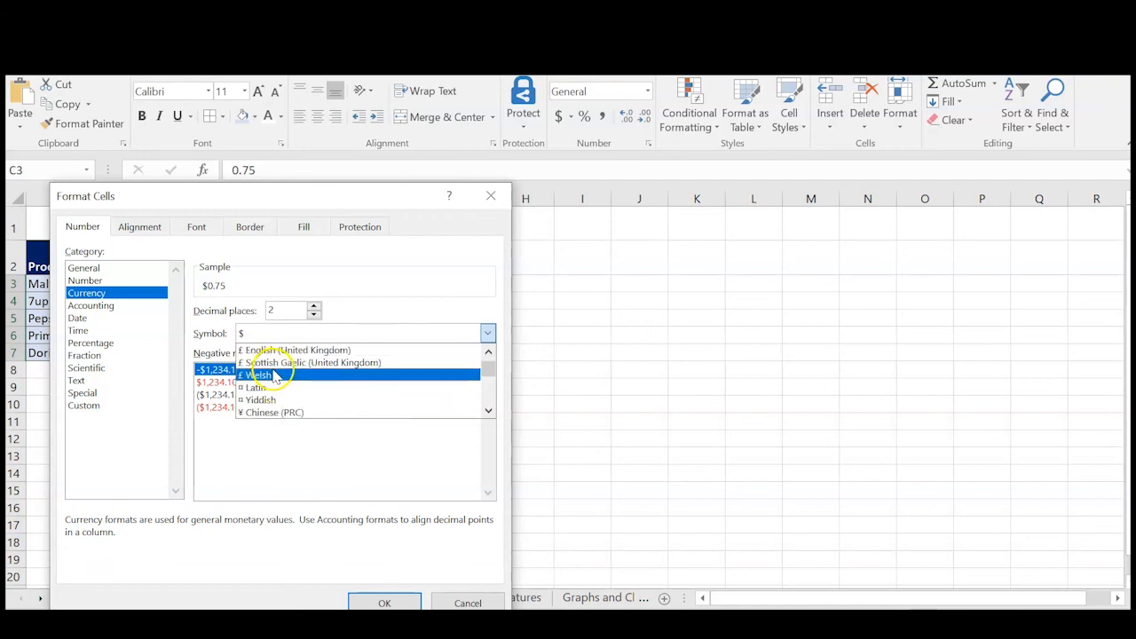
click(267, 350)
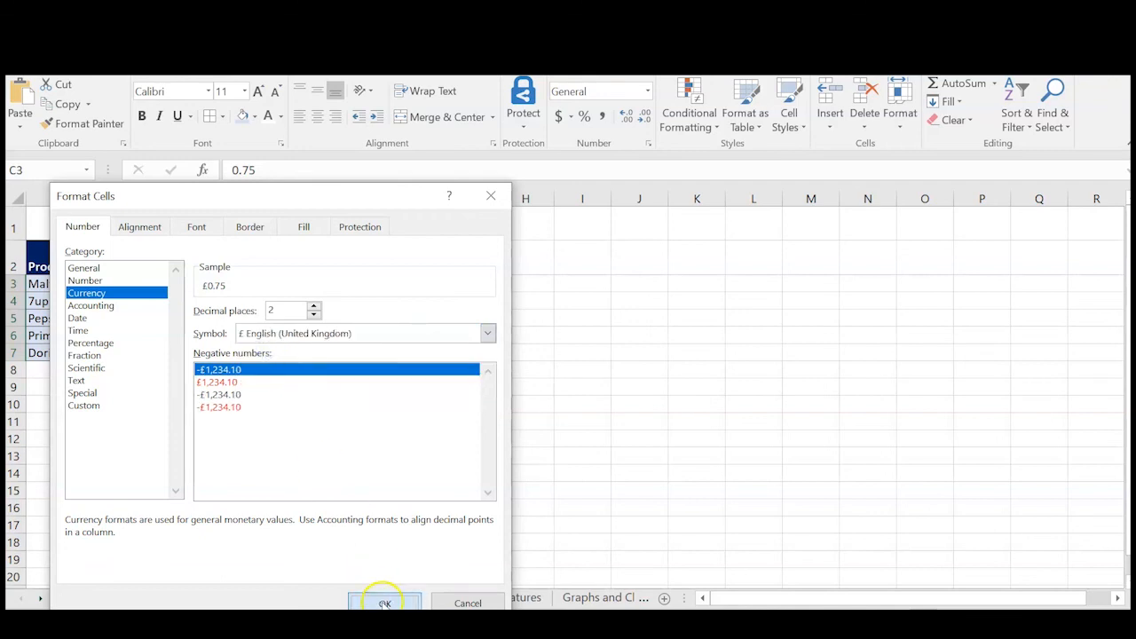
click(382, 603)
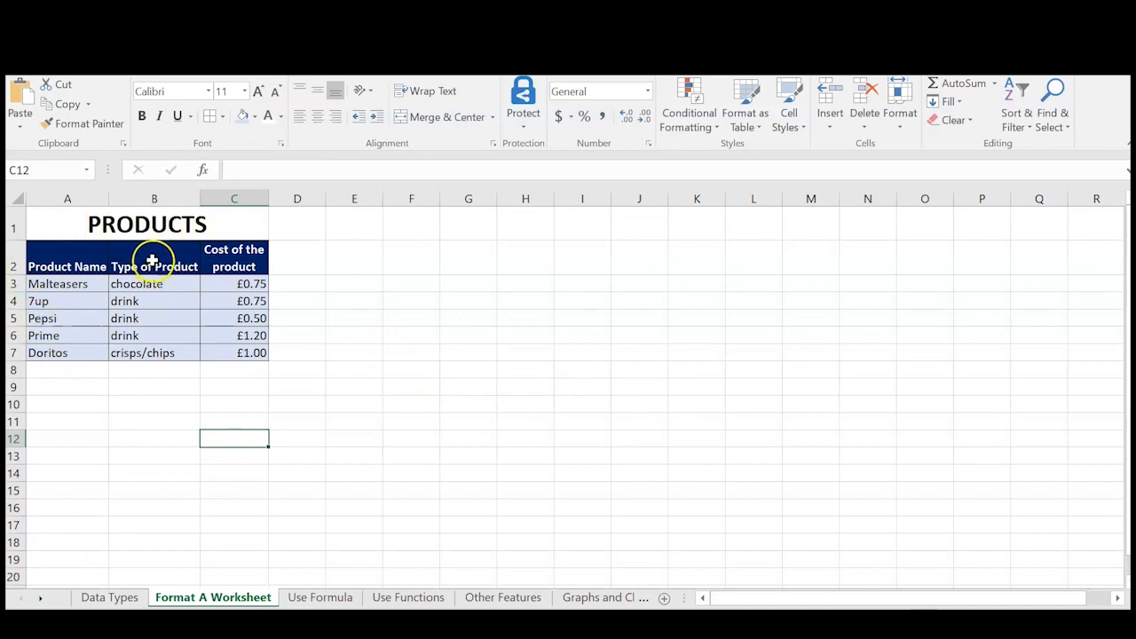
Hide the Type of Product column (B) by shrinking its width to nothing
drag(156, 262, 158, 353)
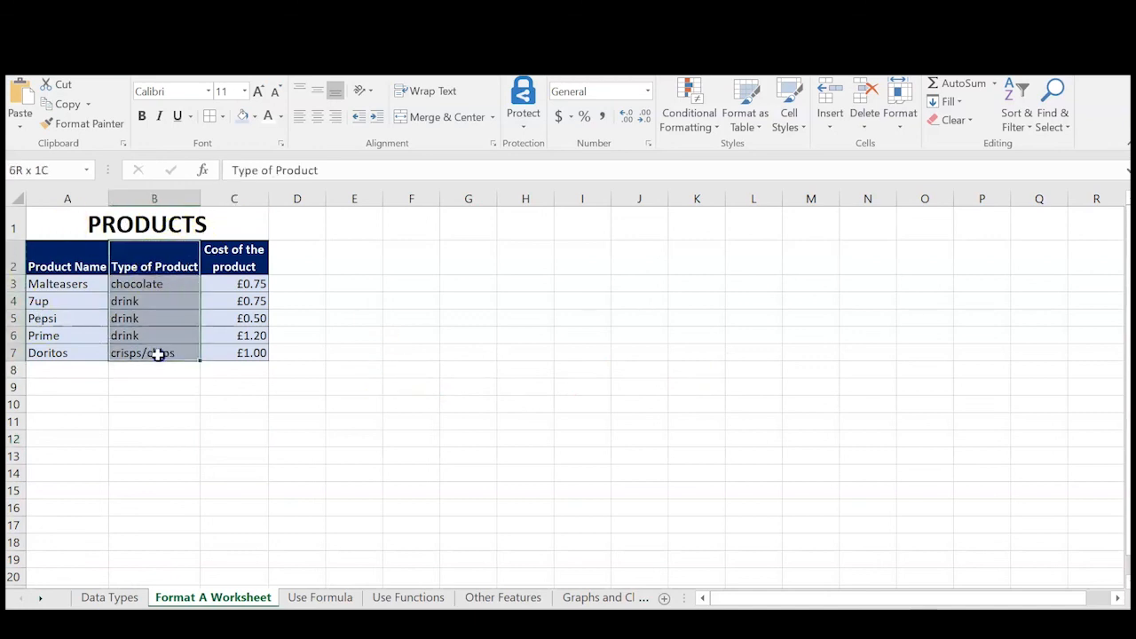
click(152, 400)
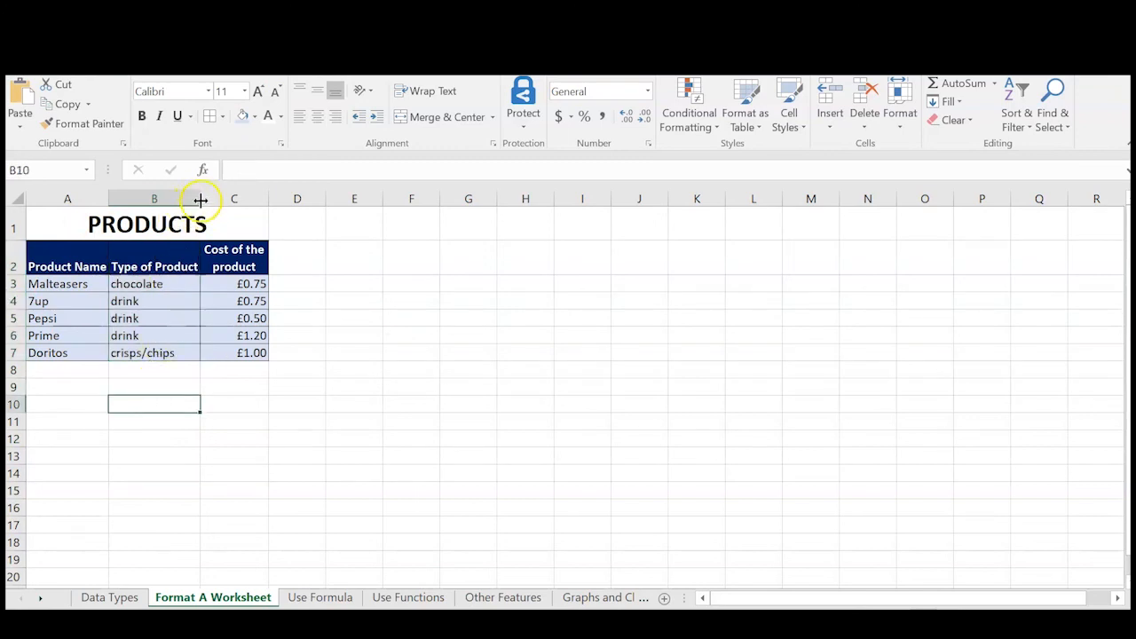
drag(201, 198, 108, 203)
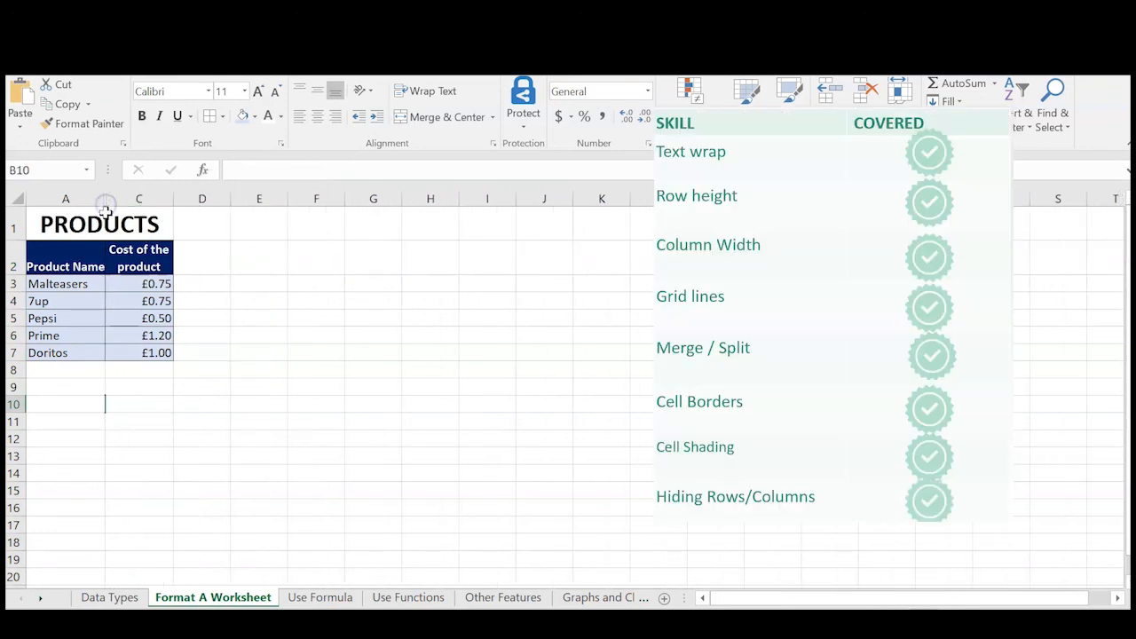